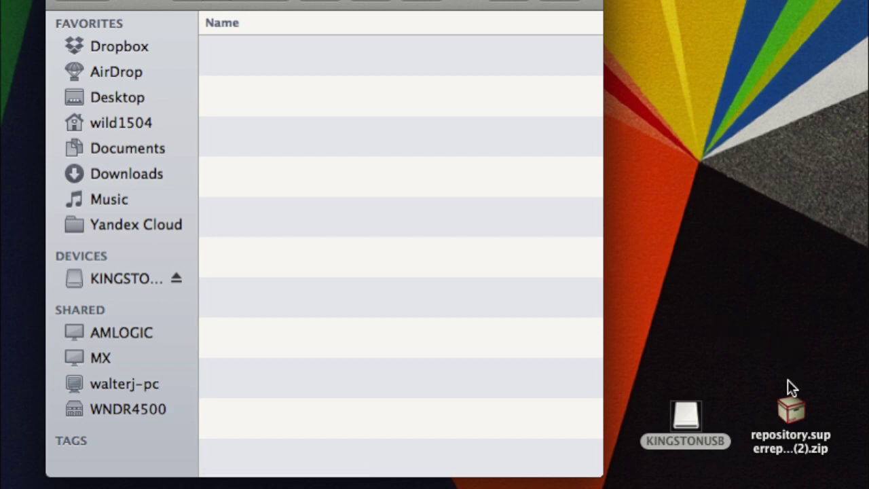
# - Copy the SuperRepo repository zip file from the desktop into the folder open in Finder
pyautogui.moveTo(793, 420); pyautogui.dragTo(319, 113)
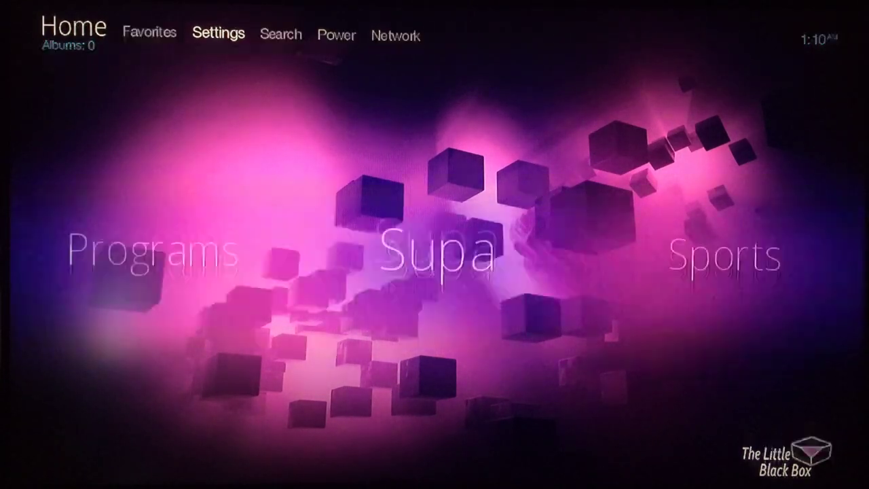
# - Switch to XBMC on The Little Black Box and start installing an add-on from a zip file
pyautogui.press('Return')
pyautogui.press('Down')
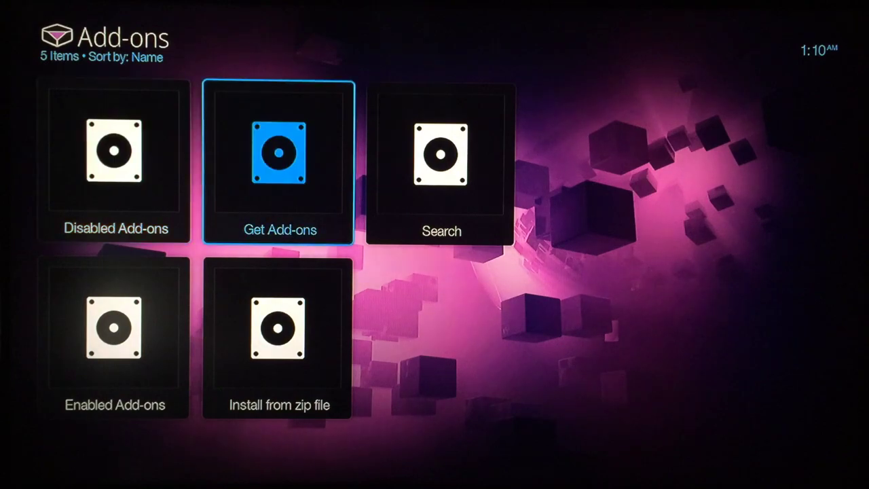
pyautogui.press('Left')
pyautogui.press('Down')
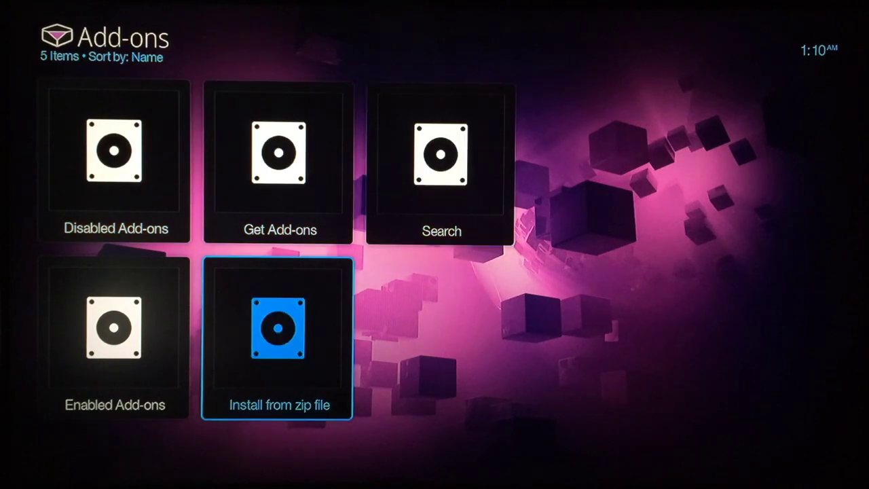
pyautogui.press('Return')
# - Browse to the Repos folder on the KINGSTONUSB drive
pyautogui.press('Down')
pyautogui.press('Down')
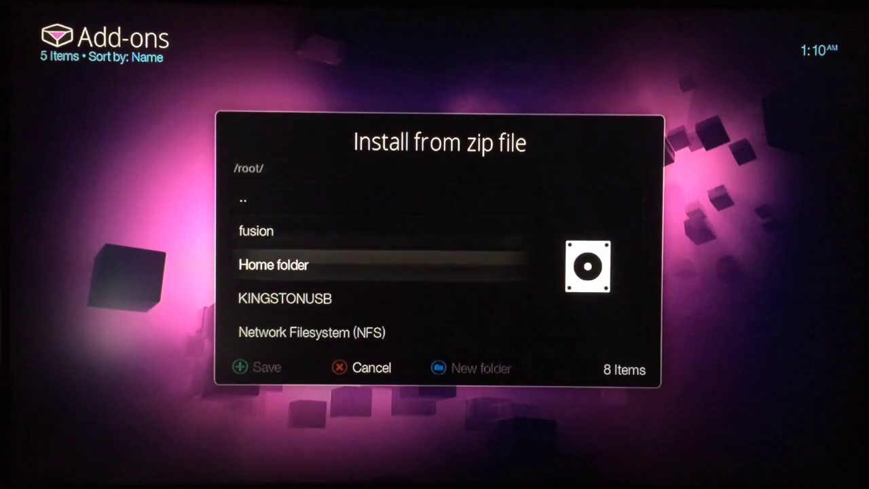
pyautogui.press('Down')
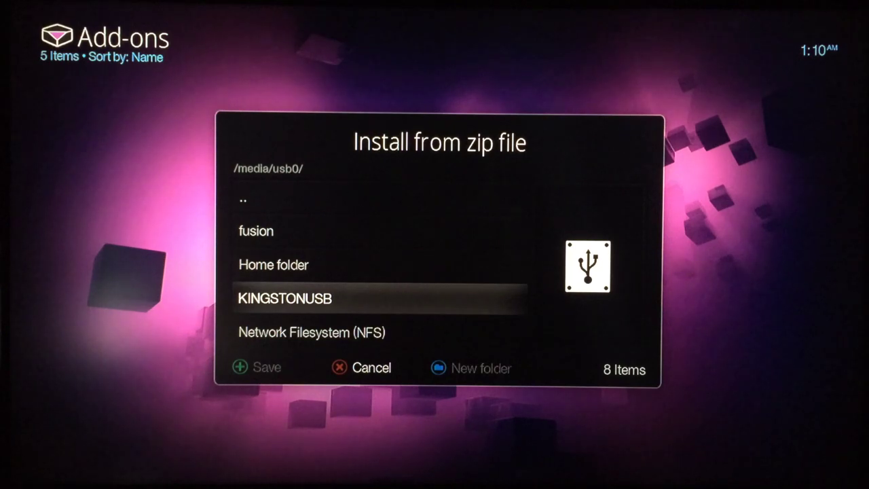
pyautogui.press('Return')
pyautogui.press('Down')
pyautogui.press('Down')
pyautogui.press('Down')
pyautogui.press('Down')
pyautogui.press('Down')
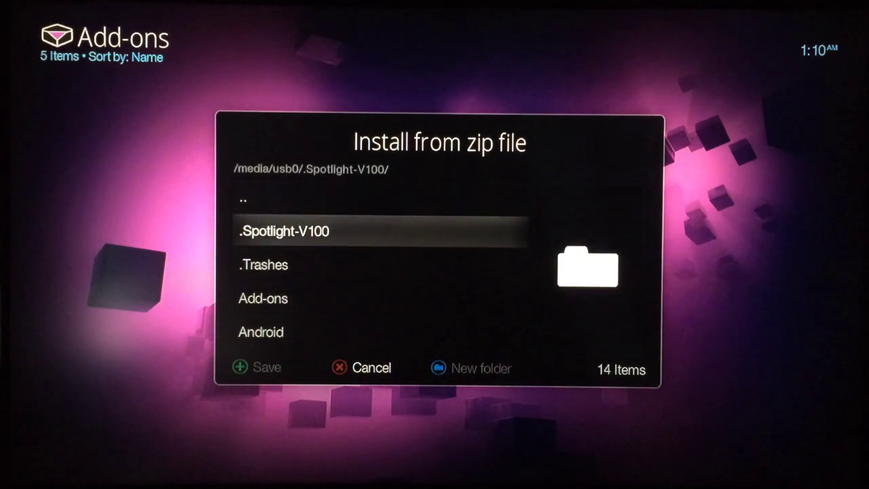
pyautogui.press('Down')
pyautogui.press('Down')
pyautogui.press('Down')
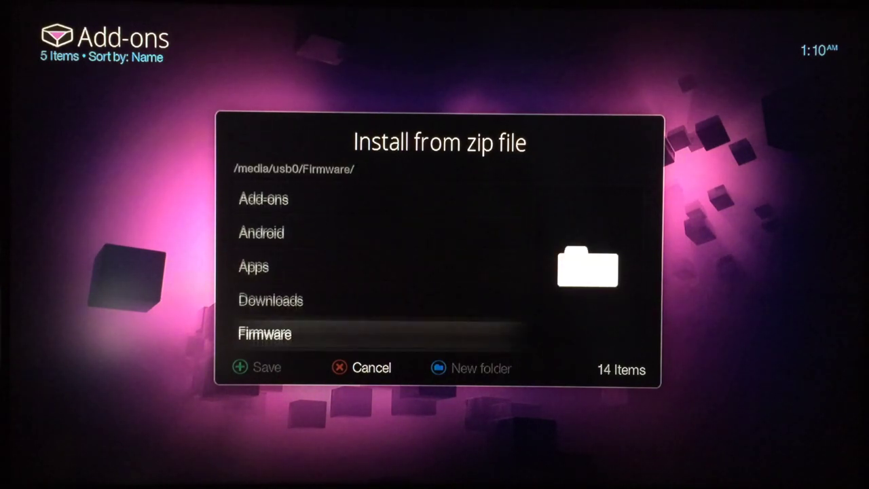
pyautogui.press('Down')
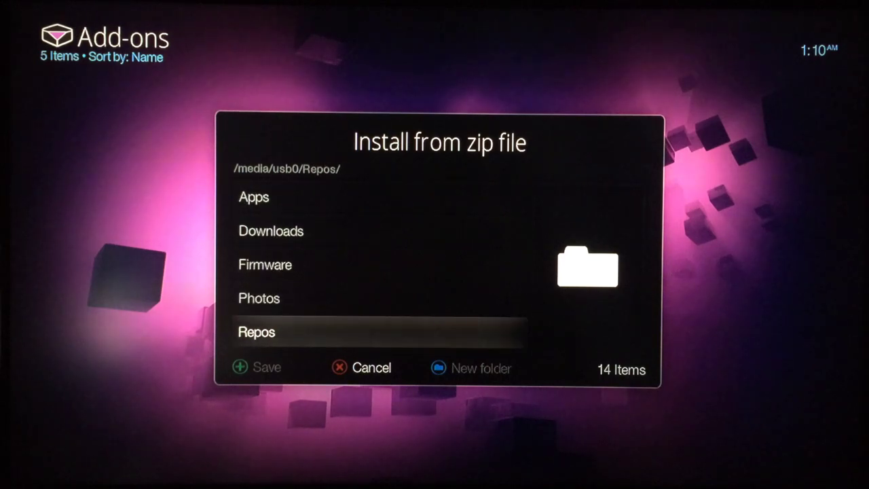
pyautogui.press('Return')
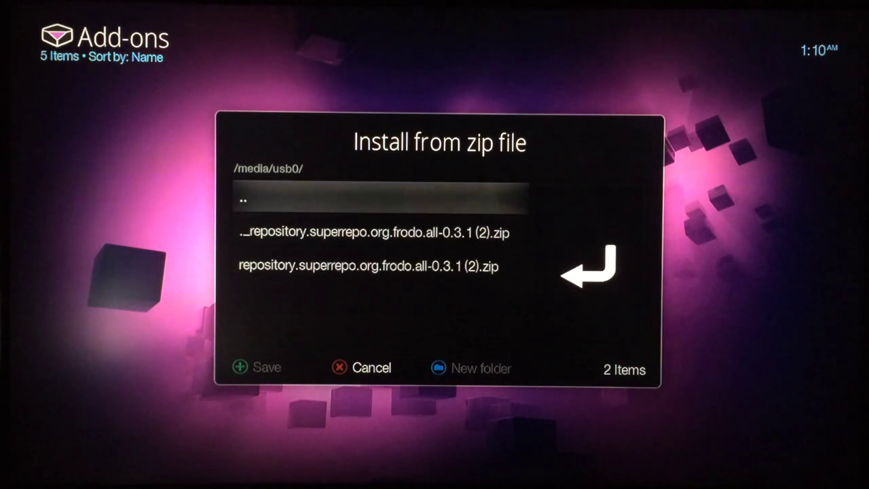
# - Install the repository from repository.superrepo.org.frodo.all-0.3.1 (2).zip, not its "._" counterpart
pyautogui.press('Down')
pyautogui.press('Down')
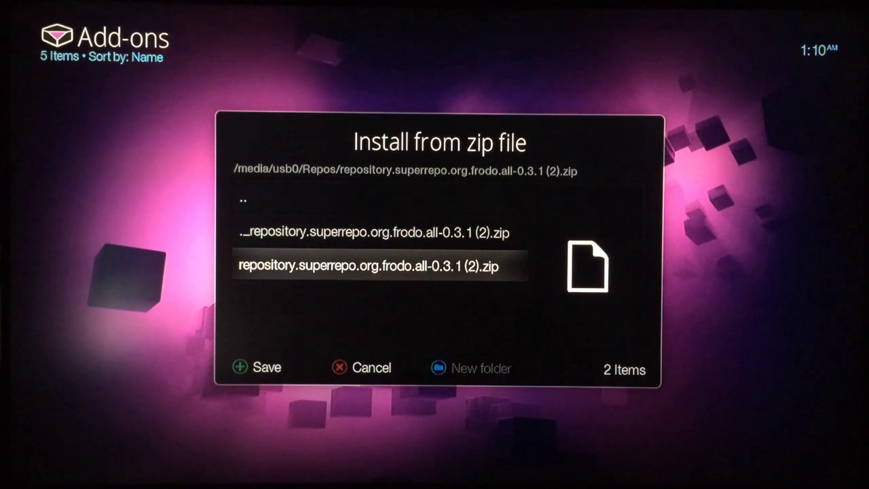
pyautogui.press('Up')
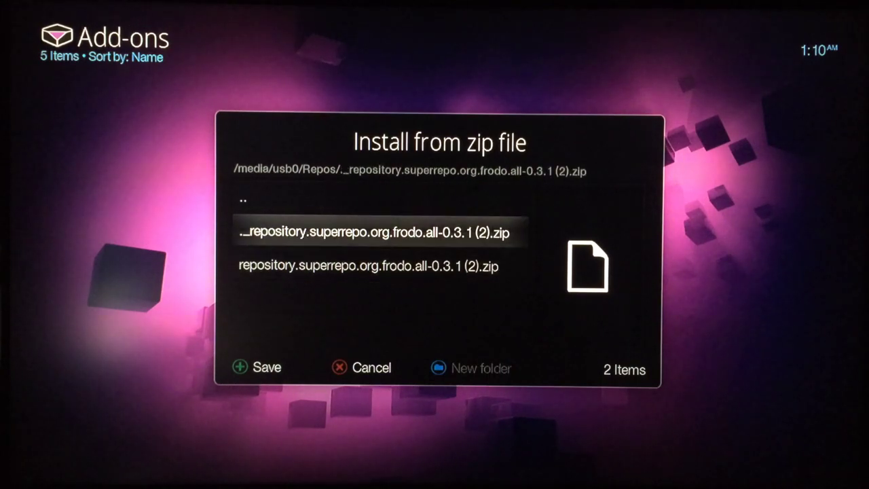
pyautogui.press('Down')
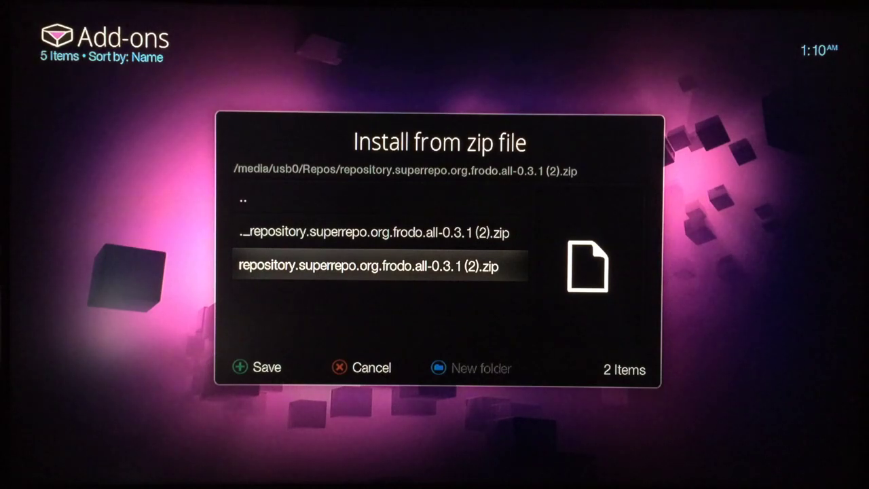
pyautogui.press('Return')
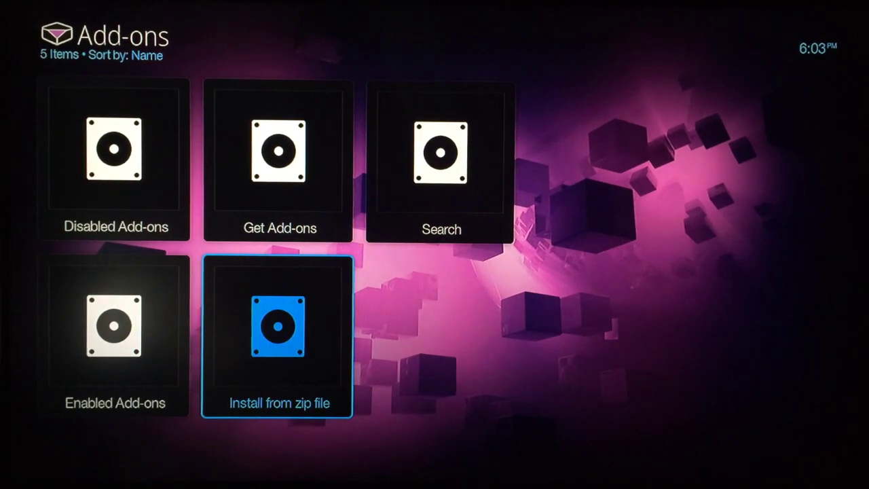
# - Open the SuperRepo All repository from the list of repositories offering add-ons
pyautogui.press('Up')
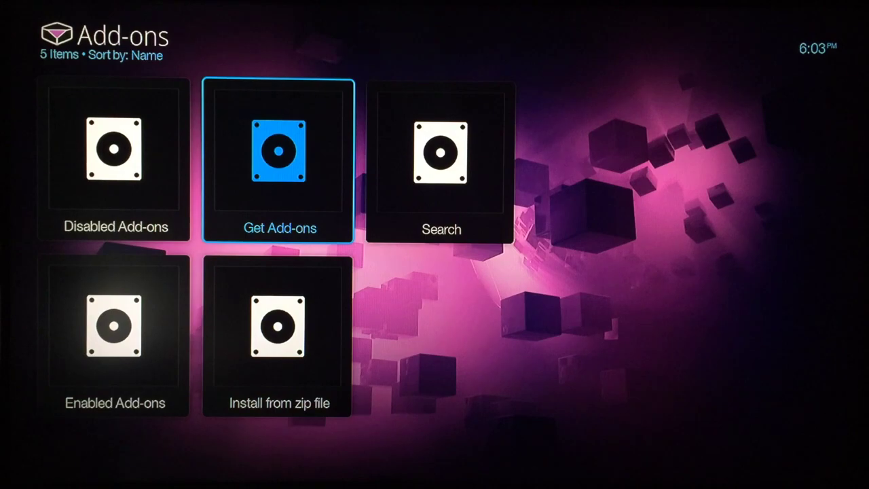
pyautogui.press('Return')
pyautogui.press('Right')
pyautogui.press('Right')
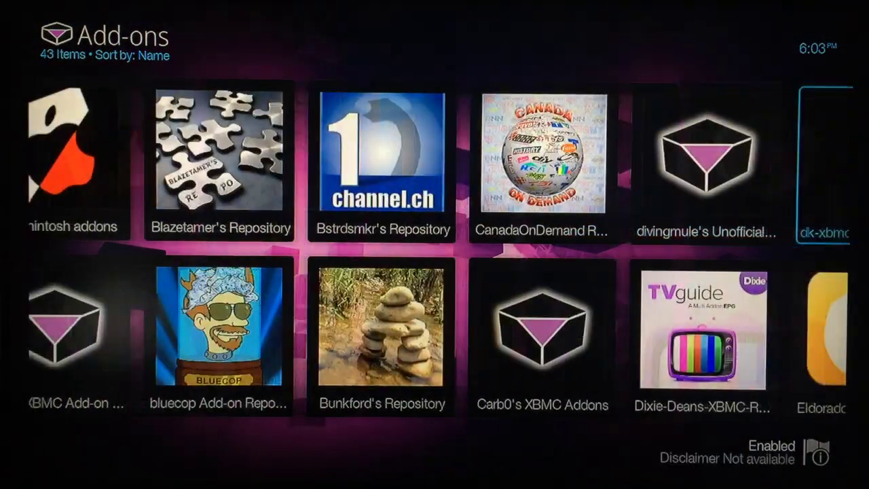
pyautogui.press('Right')
pyautogui.press('Right')
pyautogui.press('Right')
pyautogui.press('Right')
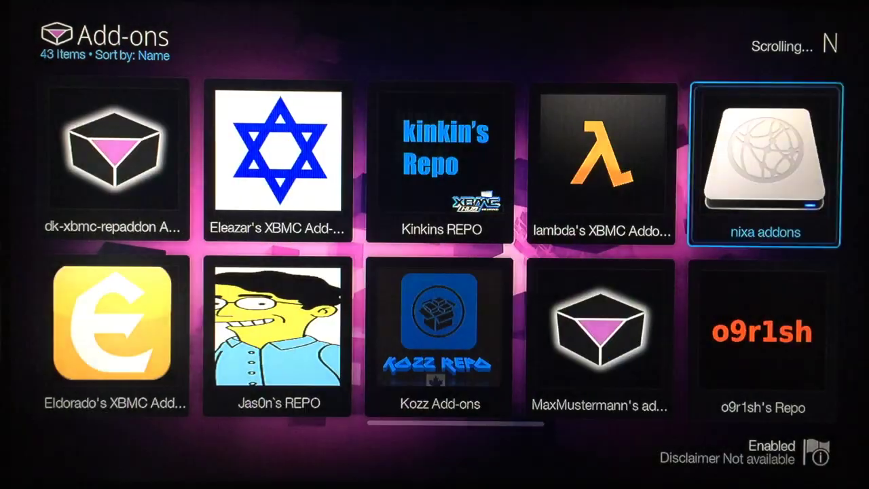
pyautogui.press('Right')
pyautogui.press('Right')
pyautogui.press('Right')
pyautogui.press('Right')
pyautogui.press('Left')
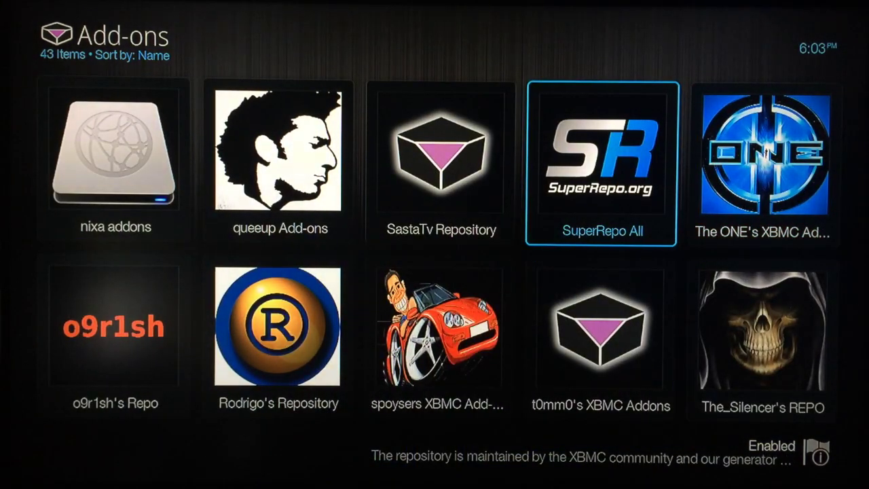
pyautogui.press('Return')
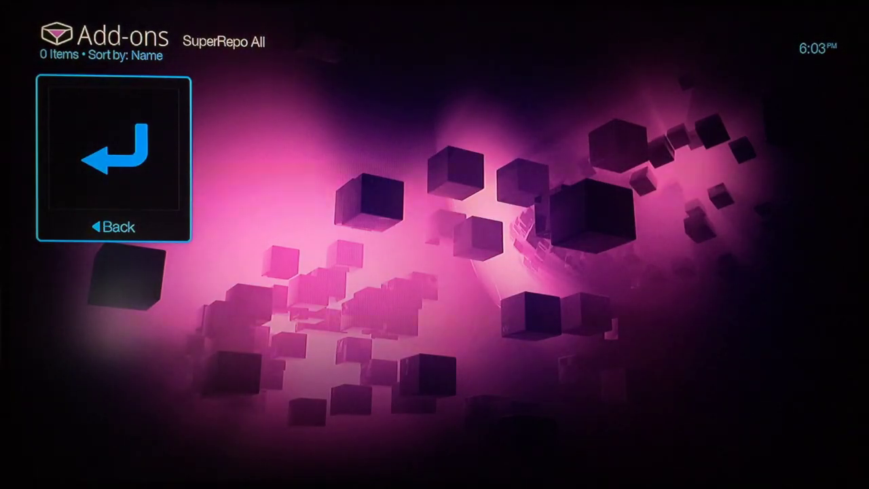
# - Return to the repository list and force a refresh of SuperRepo All
pyautogui.press('BackSpace')
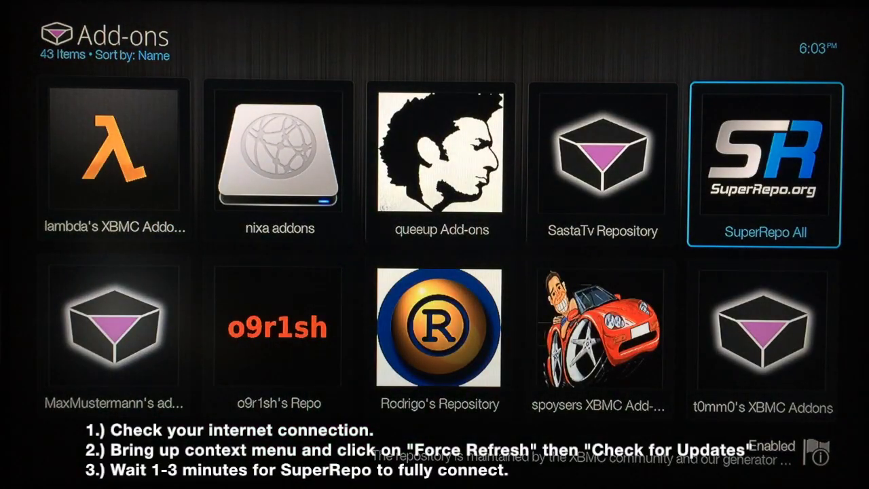
pyautogui.press('c')
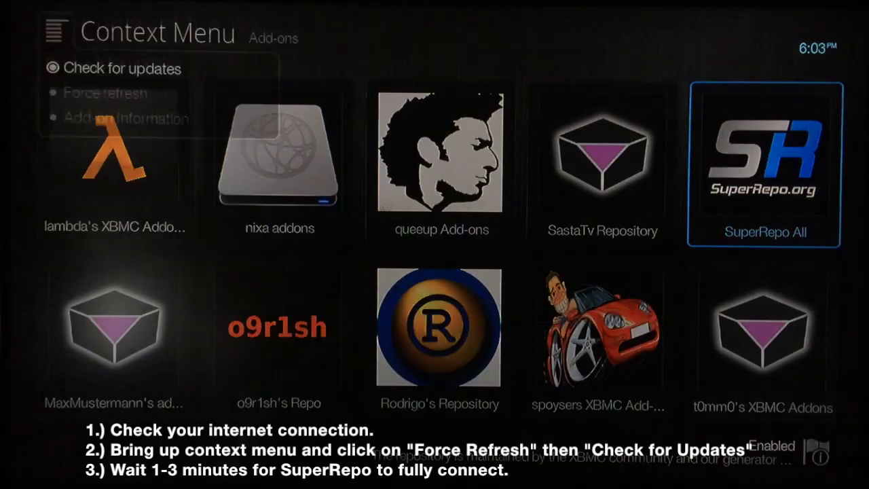
pyautogui.press('Down')
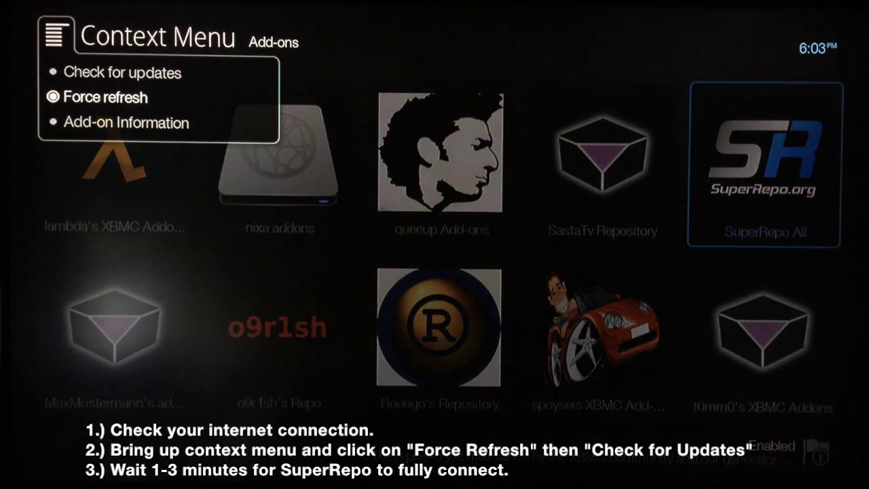
pyautogui.press('Return')
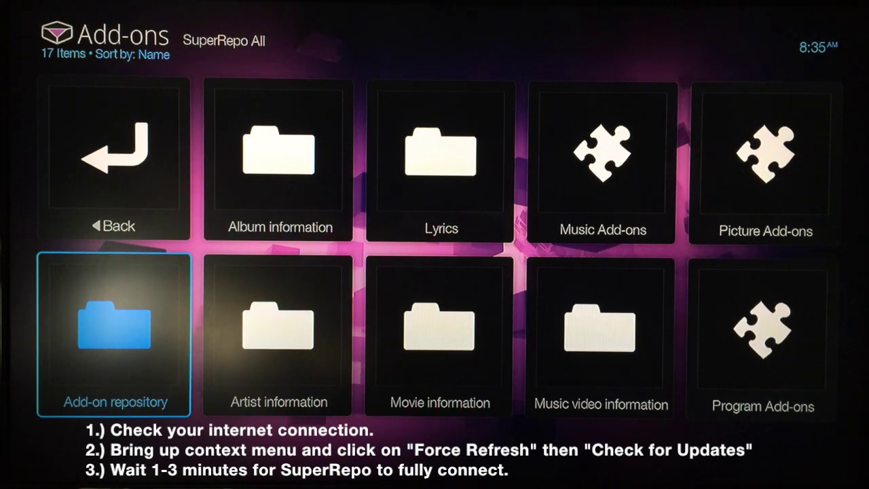
# - Open the Video Add-ons category in the SuperRepo All repository
pyautogui.press('Right')
pyautogui.press('Right')
pyautogui.press('Right')
pyautogui.press('Right')
pyautogui.press('Right')
pyautogui.press('Right')
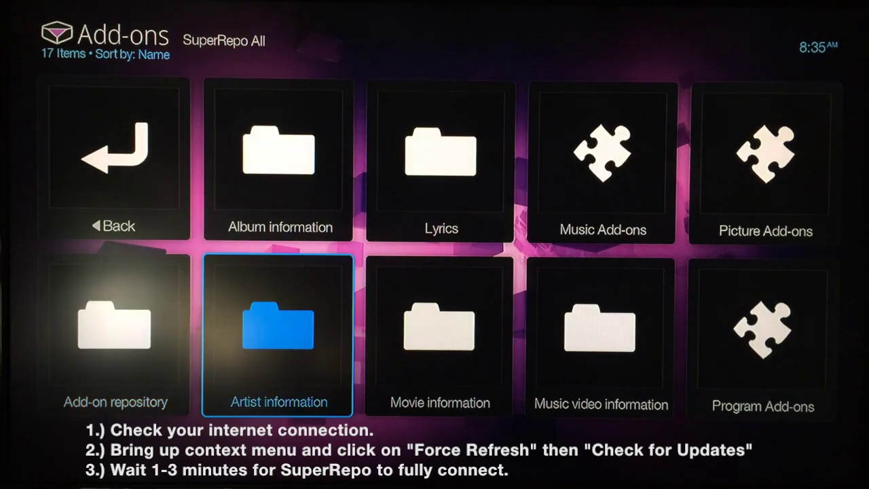
pyautogui.press('Right')
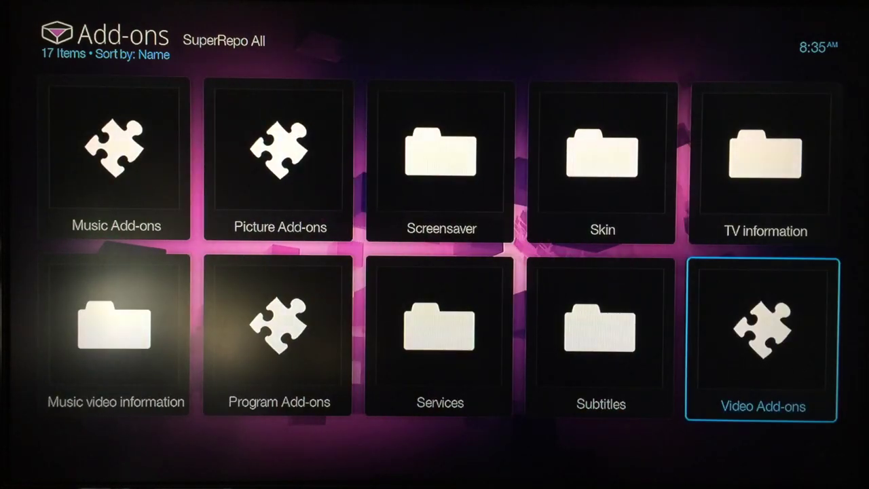
pyautogui.press('Return')
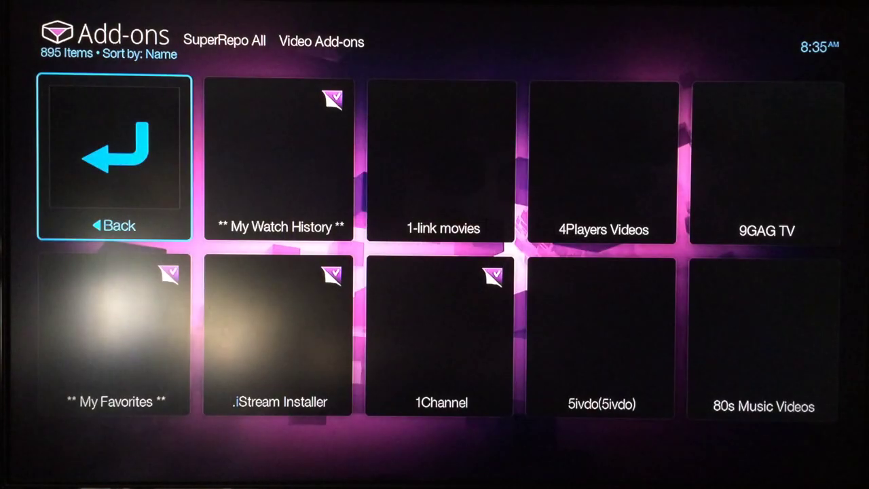
# - Look through the video add-ons offered by SuperRepo All, from the start of the list to the Russian-language entries
pyautogui.press('Down')
pyautogui.press('Right')
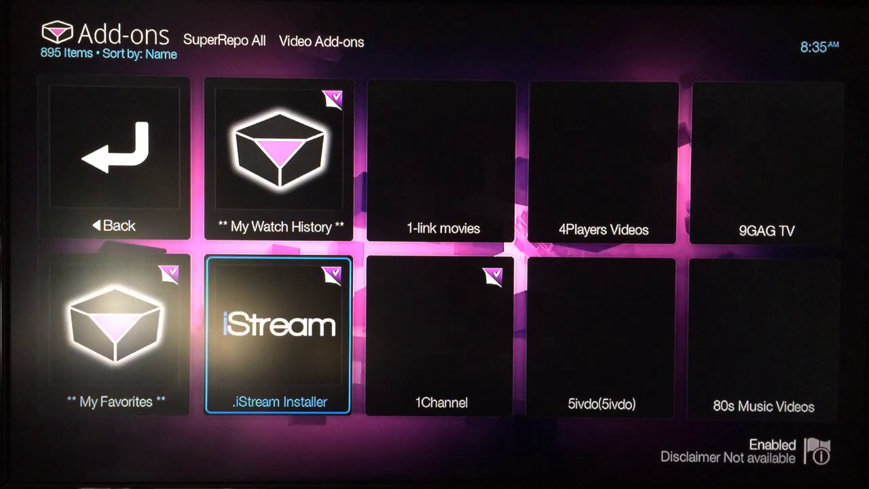
pyautogui.press('Right')
pyautogui.press('Right')
pyautogui.press('Right')
pyautogui.press('Right')
pyautogui.press('Right')
pyautogui.press('Right')
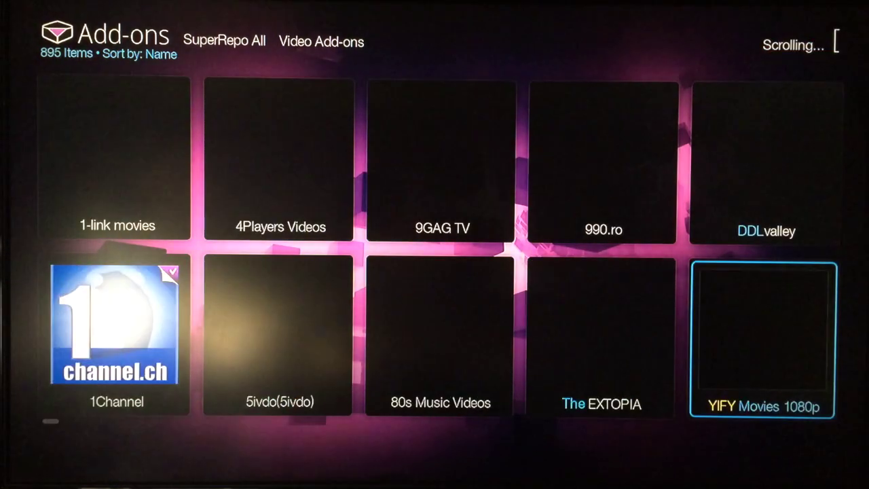
pyautogui.press('Right')
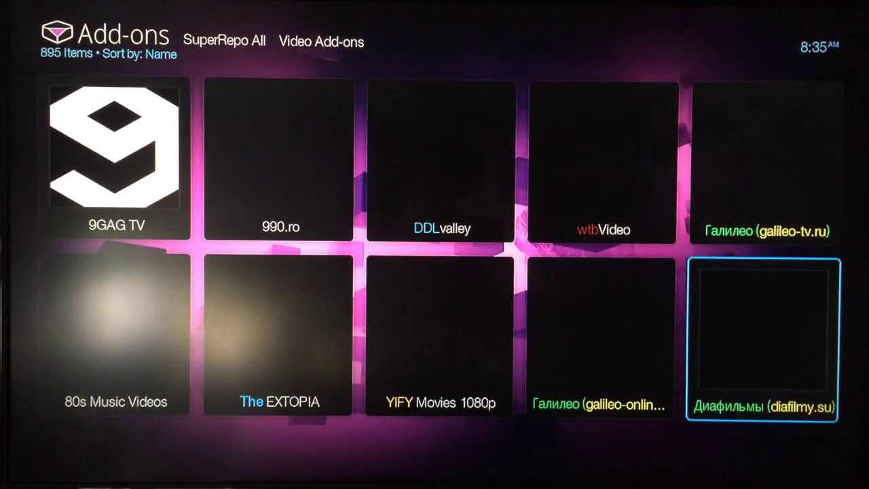
pyautogui.press('Right')
pyautogui.press('Right')
pyautogui.press('Right')
pyautogui.press('Right')
pyautogui.press('Right')
pyautogui.press('Right')
pyautogui.press('Right')
pyautogui.press('Right')
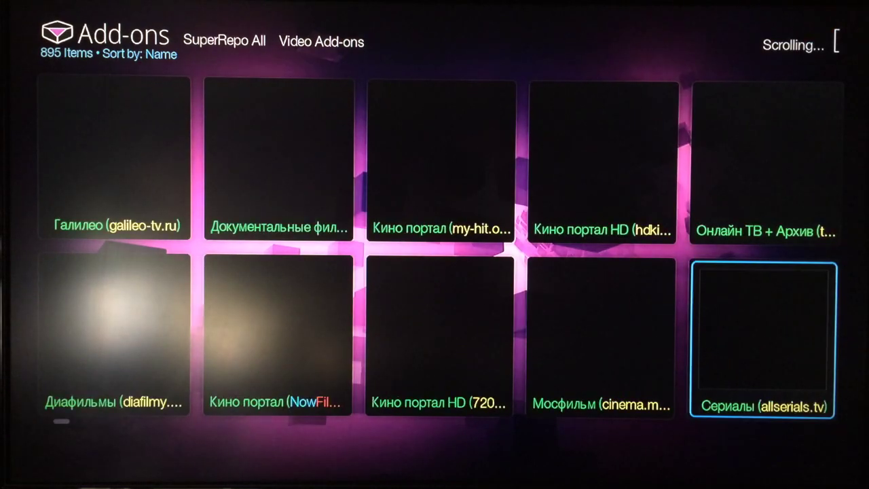
pyautogui.press('Right')
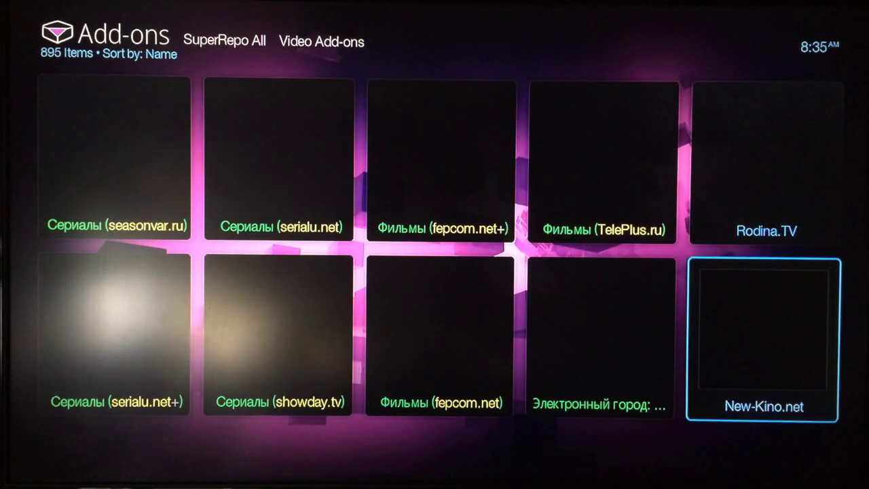
pyautogui.press('Right')
pyautogui.press('Right')
pyautogui.press('Left')
pyautogui.press('Left')
pyautogui.press('Left')
pyautogui.press('Left')
pyautogui.press('Left')
pyautogui.press('Left')
pyautogui.press('Left')
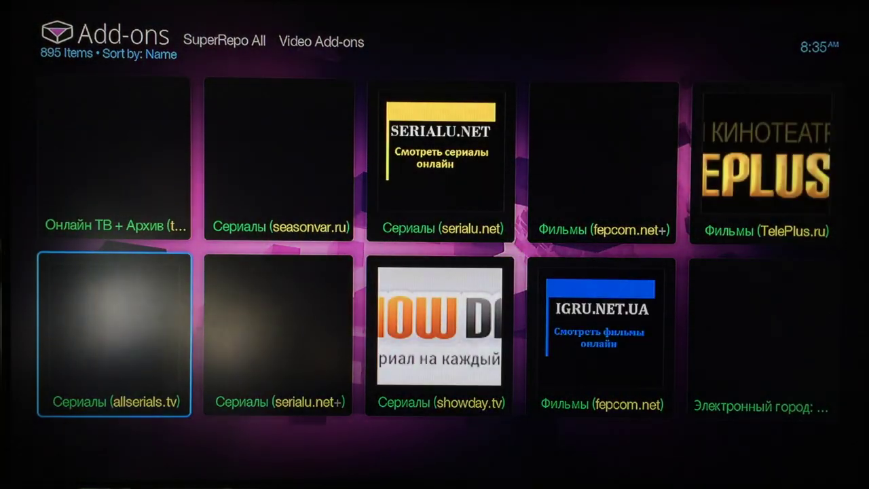
pyautogui.press('Up')
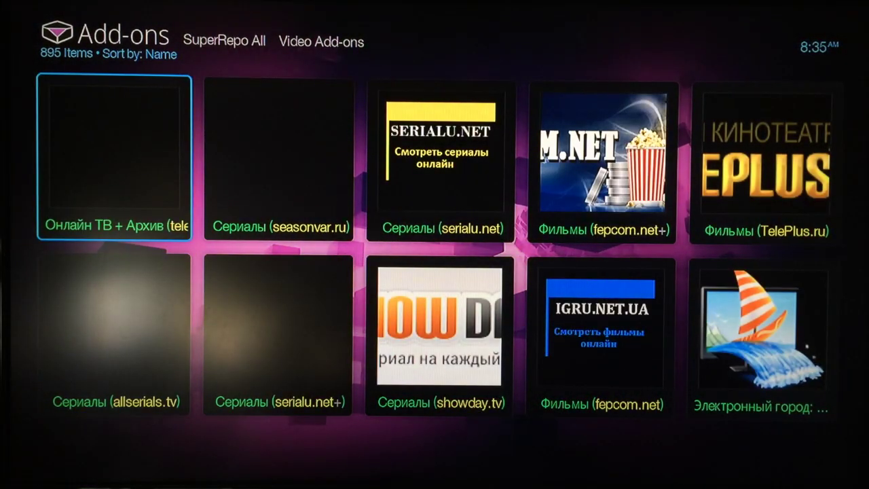
pyautogui.press('Down')
pyautogui.press('Left')
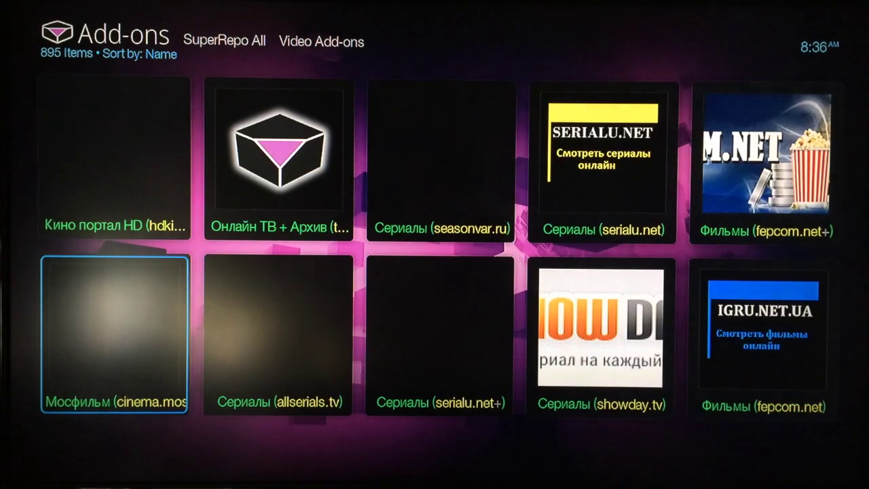
pyautogui.press('Right')
pyautogui.press('Left')
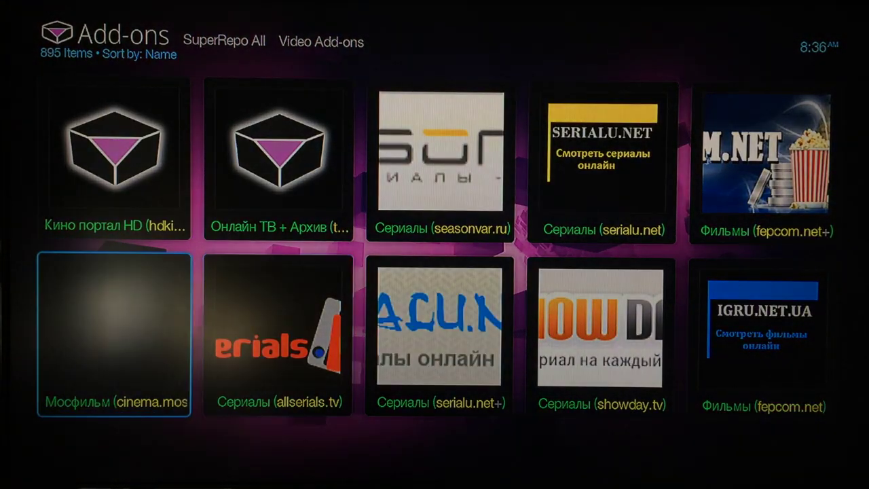
pyautogui.press('Up')
pyautogui.press('Left')
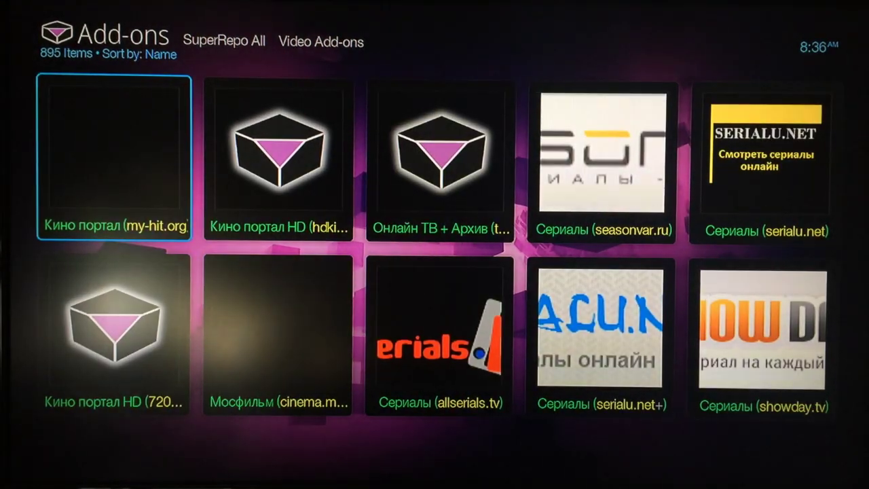
# - Look back through the video add-ons from the Russian-language entries to 4Players Videos and 5ivdo near the start of the list
pyautogui.press('Down')
pyautogui.press('Left')
pyautogui.press('Left')
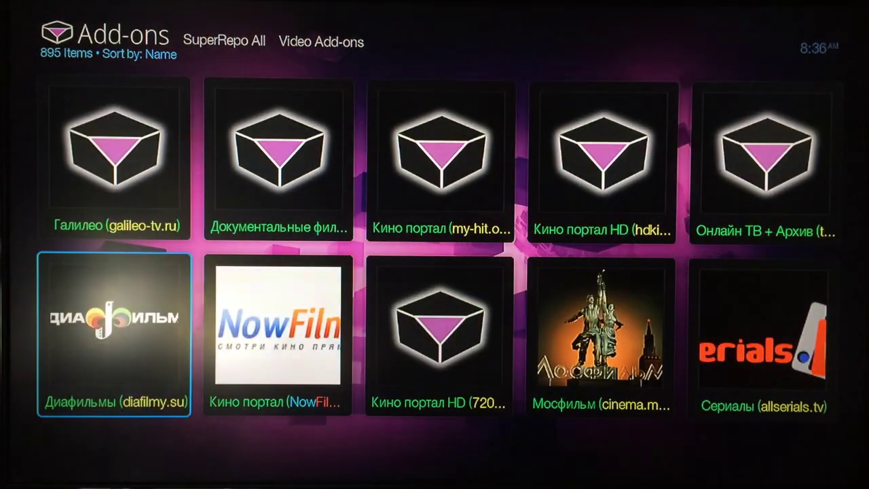
pyautogui.press('Left')
pyautogui.press('Left')
pyautogui.press('Left')
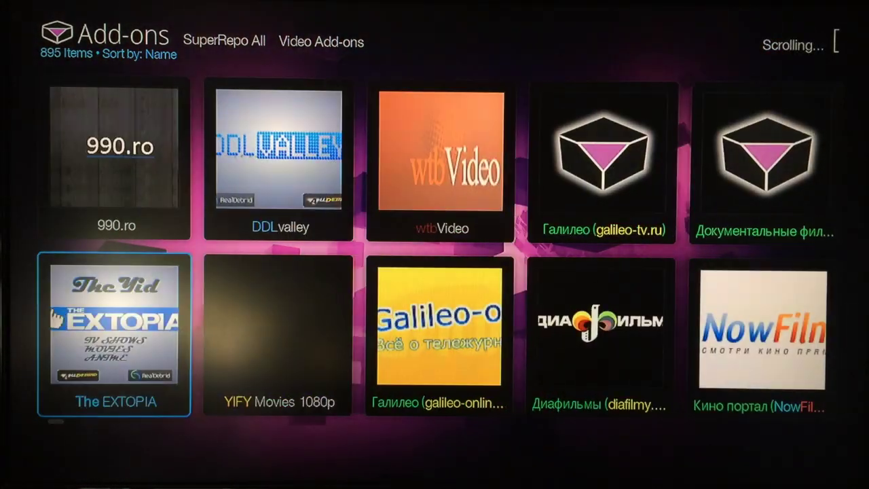
pyautogui.press('Left')
pyautogui.press('Left')
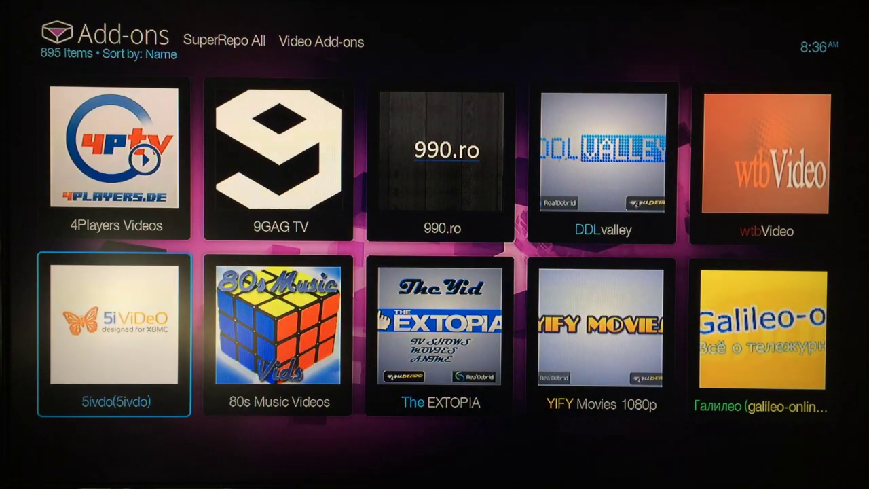
# - Return to the SuperRepo All categories and open Program Add-ons
pyautogui.press('BackSpace')
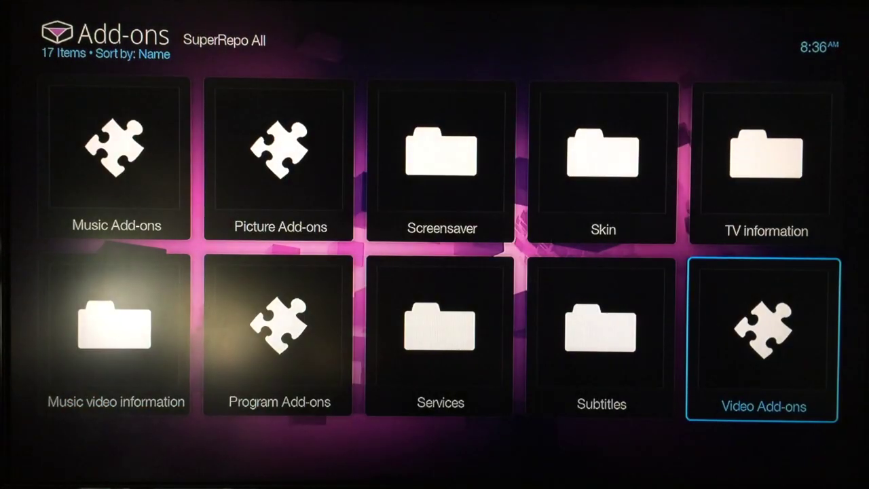
pyautogui.press('Left')
pyautogui.press('Left')
pyautogui.press('Left')
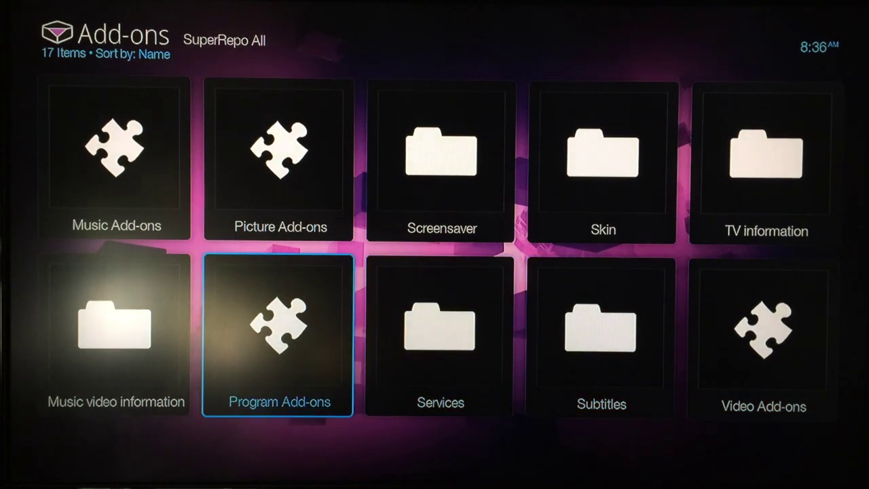
pyautogui.press('Return')
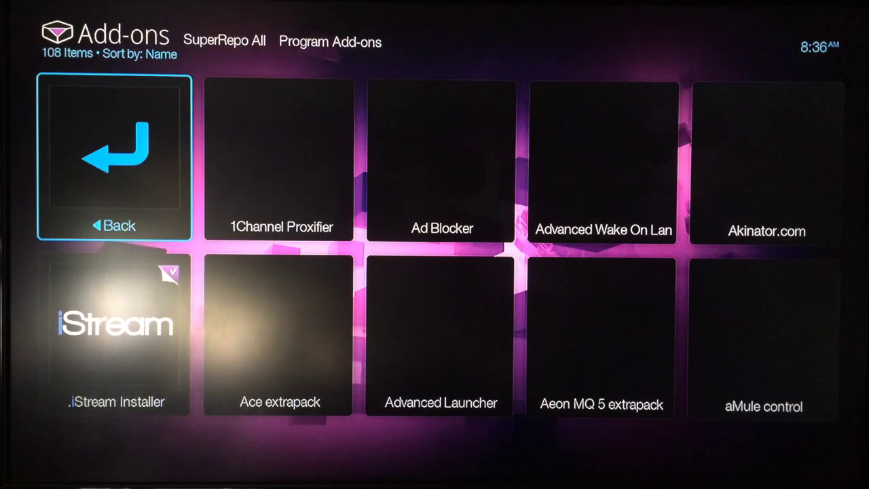
# - Look through the program add-ons from the end of the list back to the XBMC Audio Mixer and XBMC Backup entries
pyautogui.press('Down')
pyautogui.press('Left')
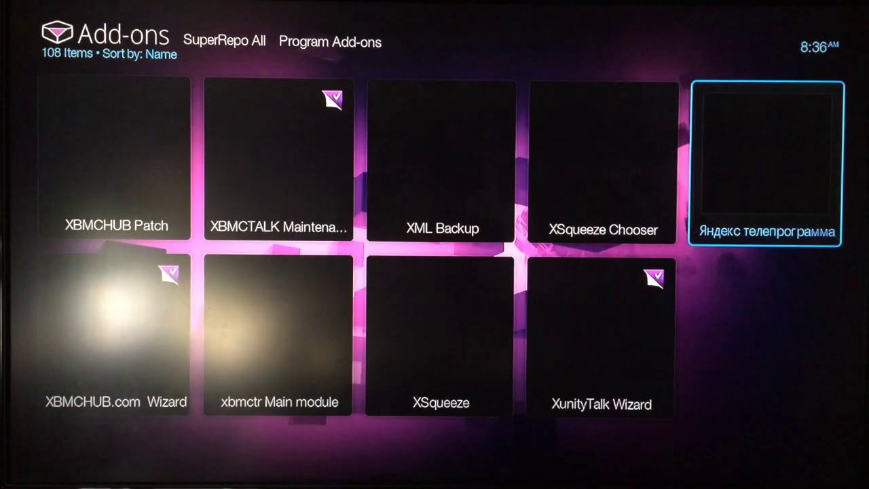
pyautogui.press('Left')
pyautogui.press('Left')
pyautogui.press('Left')
pyautogui.press('Left')
pyautogui.press('Left')
pyautogui.press('Left')
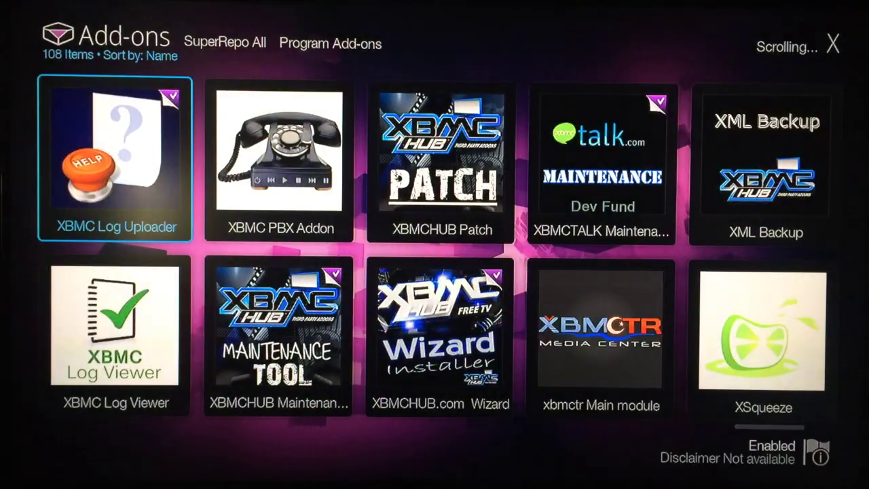
pyautogui.press('Left')
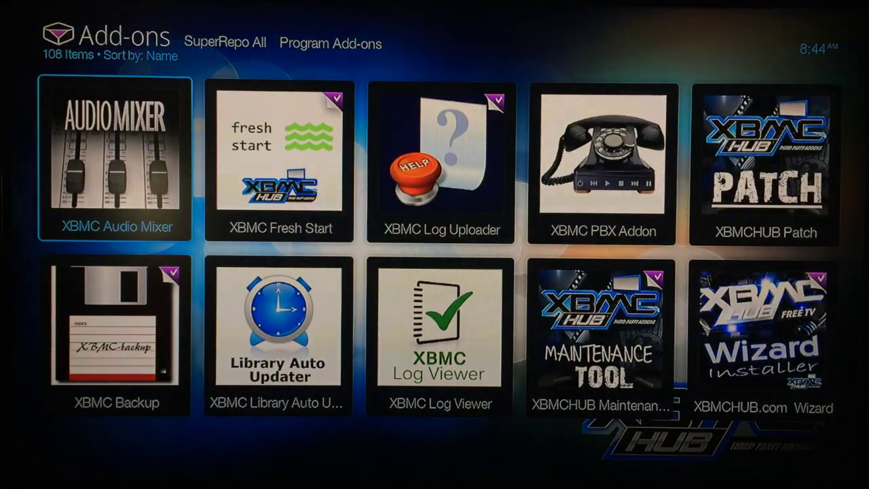